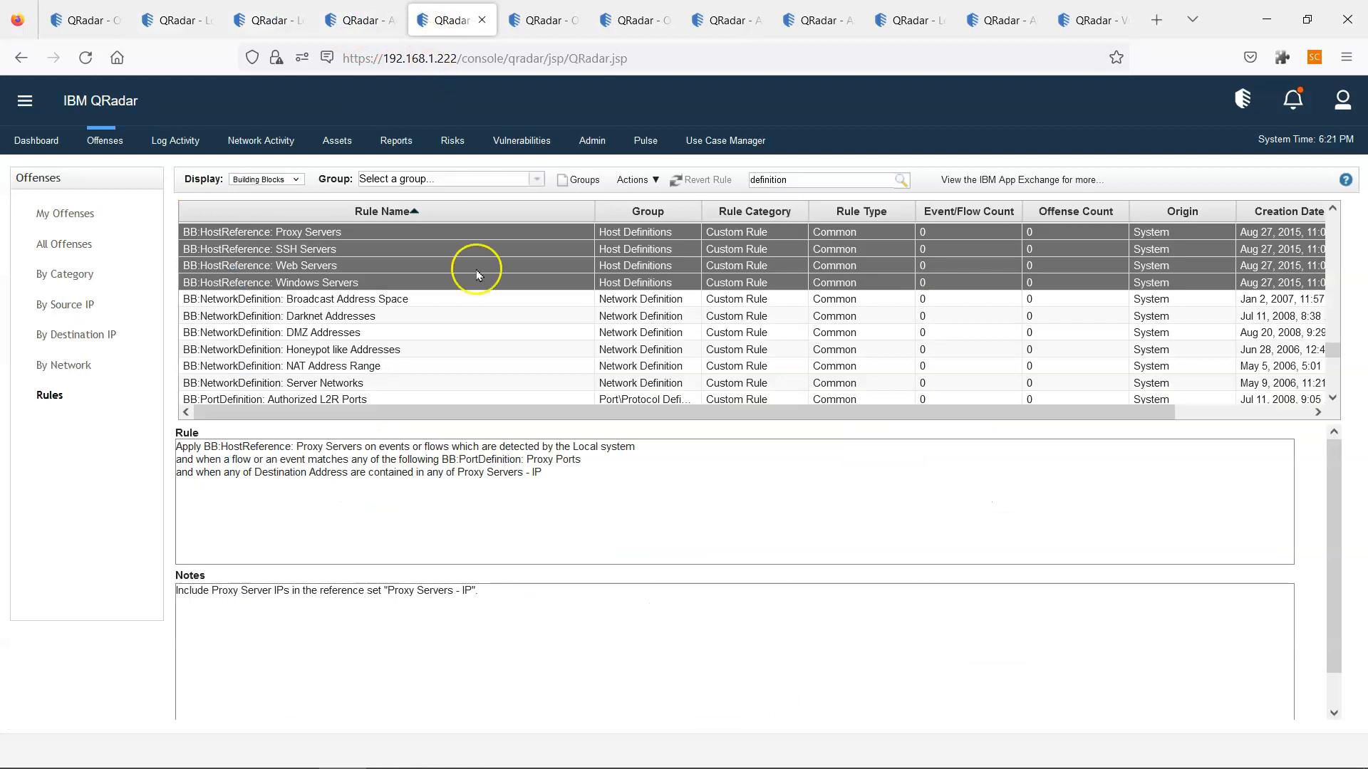
Return to the building block list filtered by "definition" and view the rule of BB:HostReference: Proxy Servers.
left_click(546, 9)
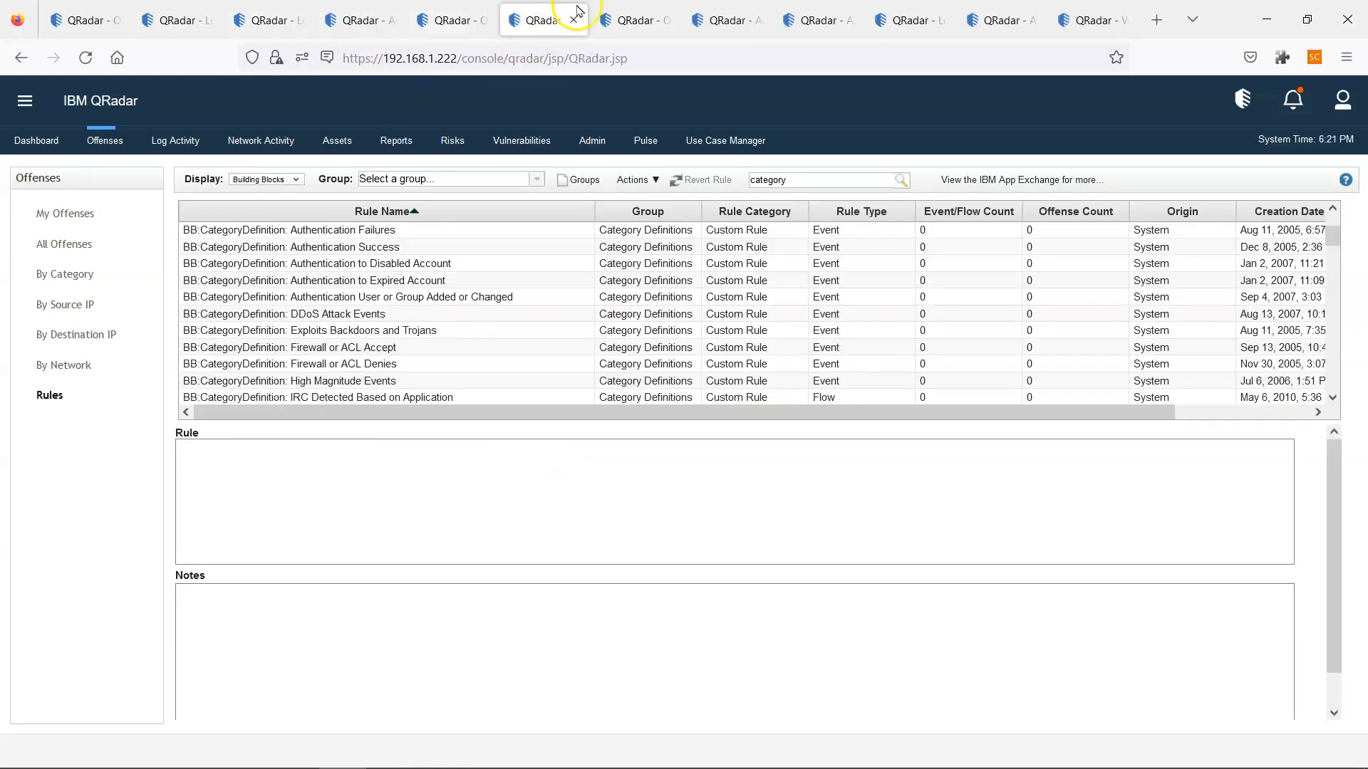
left_click(620, 15)
left_click(442, 20)
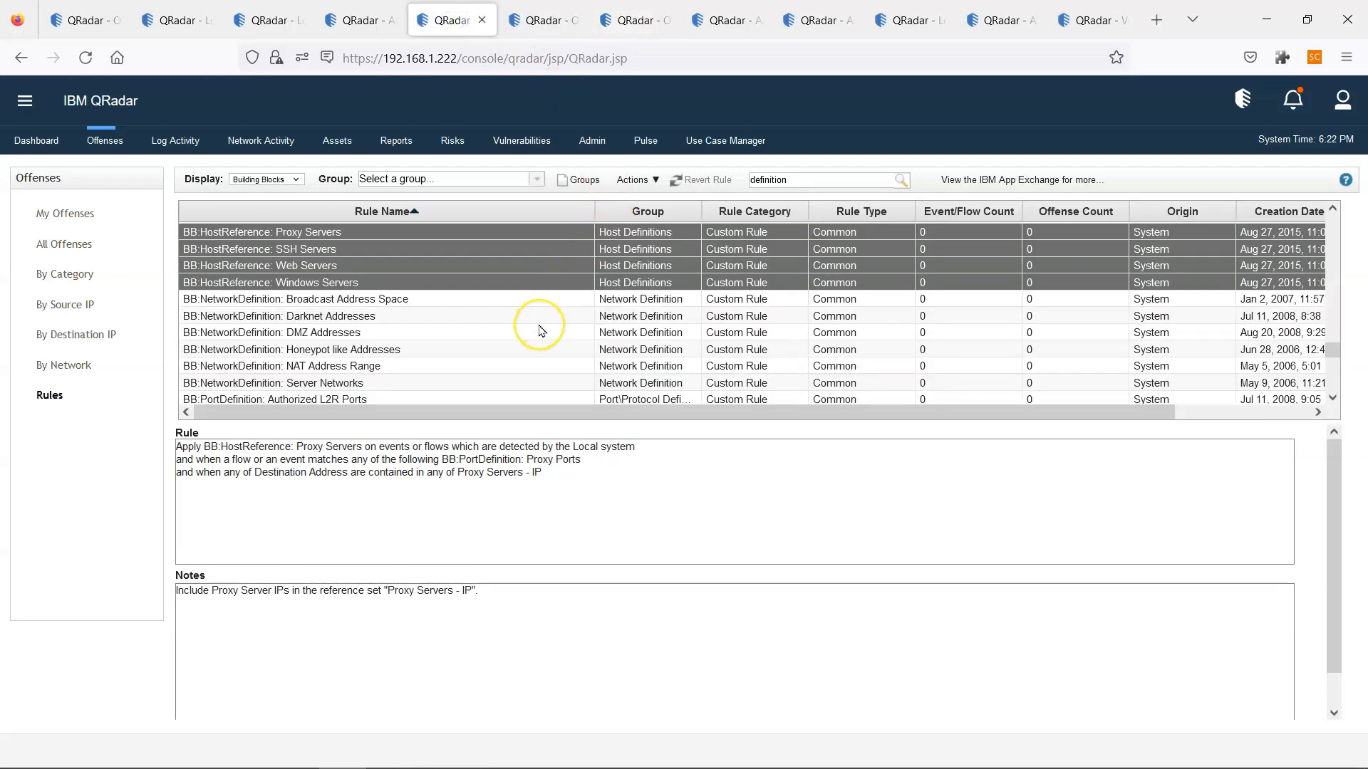
scroll(336, 322, "up", 1)
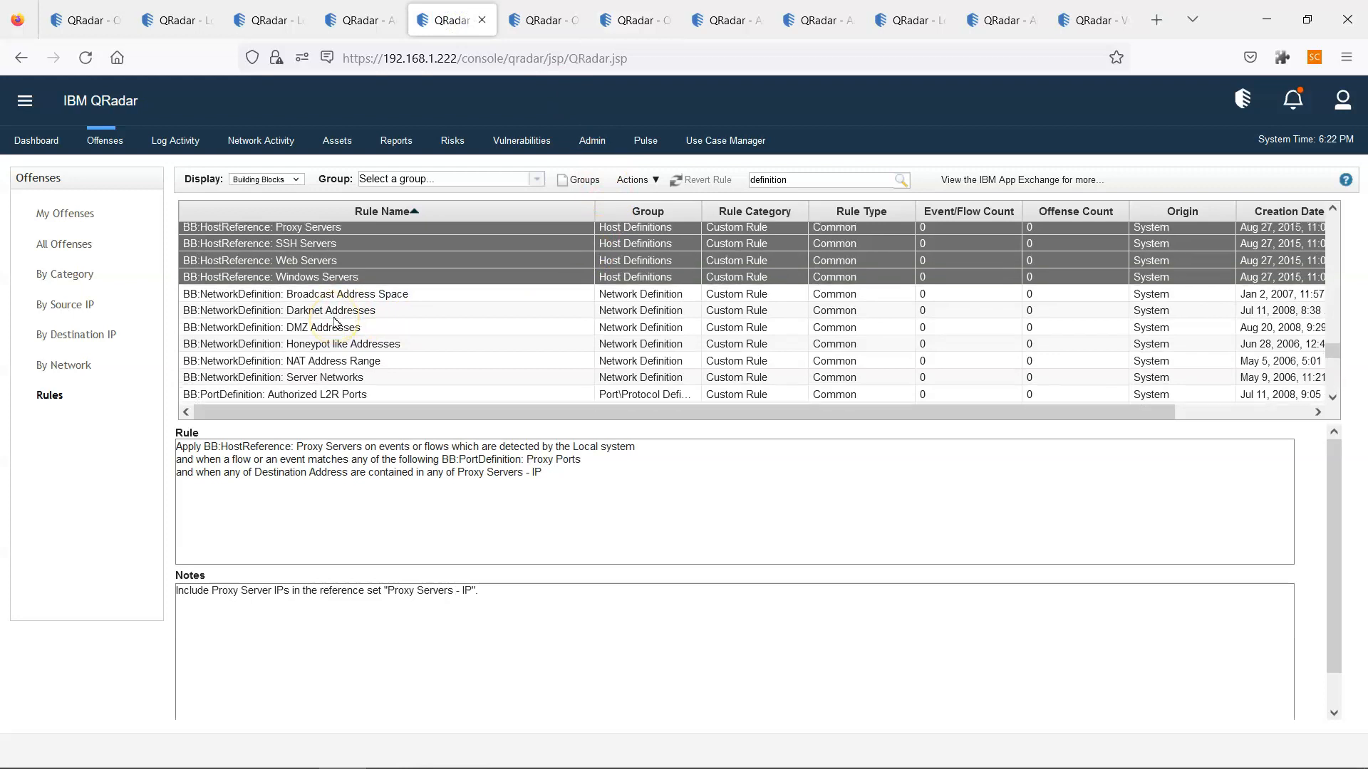
scroll(336, 322, "up", 1)
left_click(302, 271)
scroll(303, 272, "up", 1)
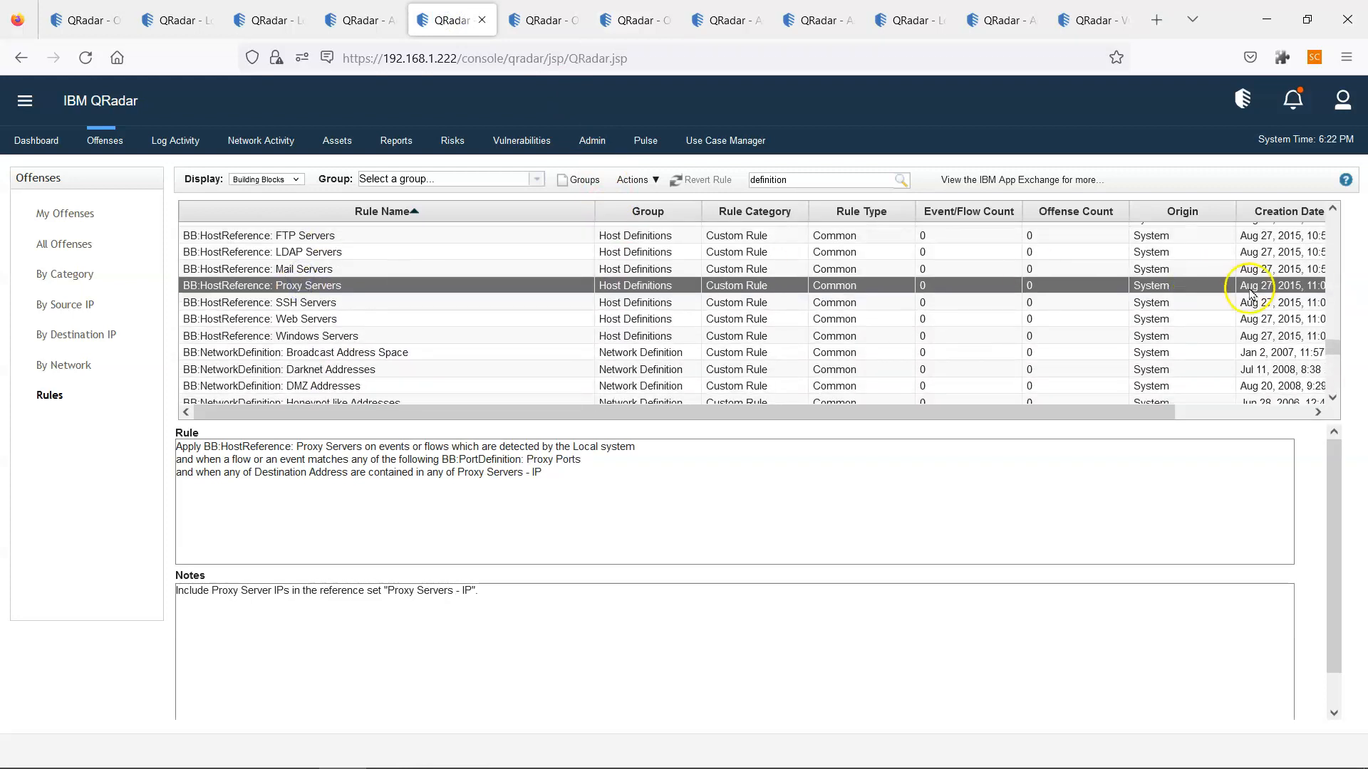
Examine the rules and notes of several BB:HostDefinition building blocks, including SNMP Sender or Receiver, Servers, SSH Servers and VA Scanner Source IP.
scroll(1330, 345, "up", 5)
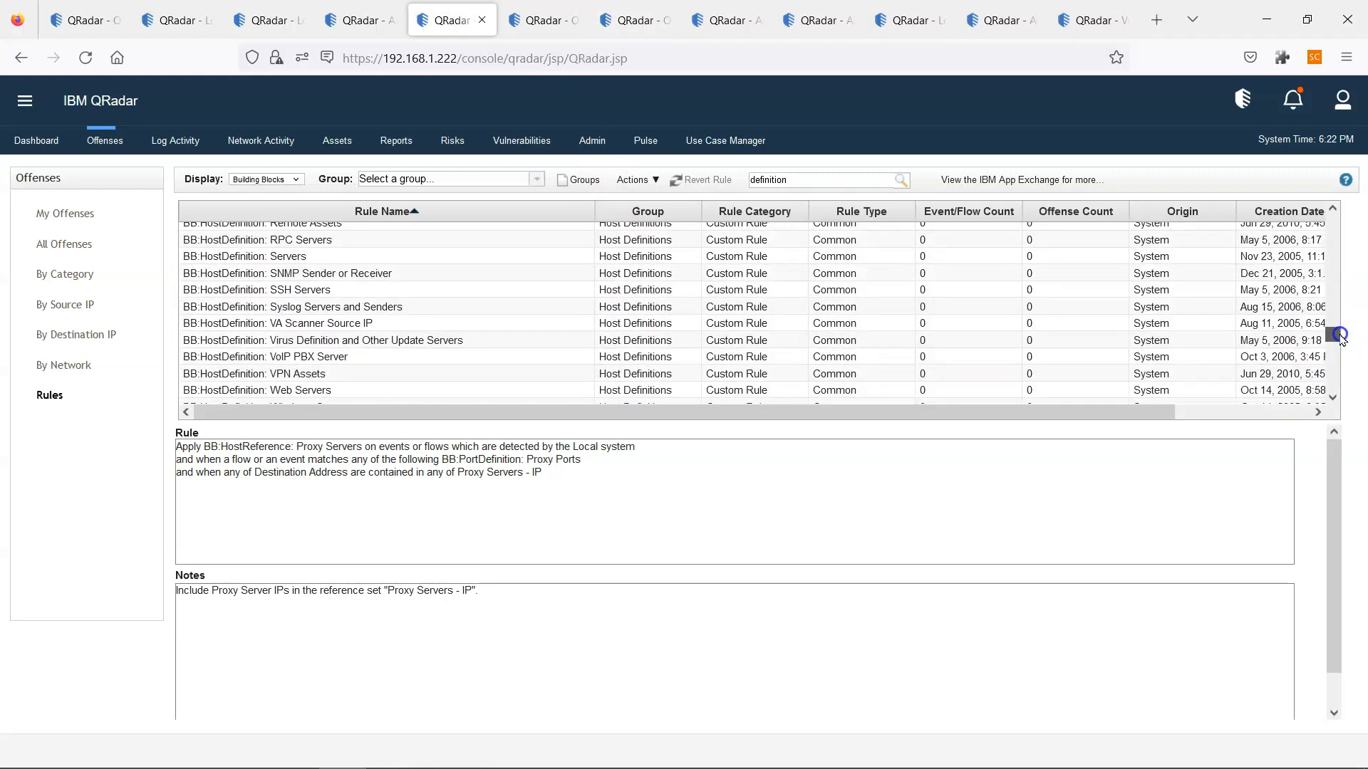
left_click(360, 275)
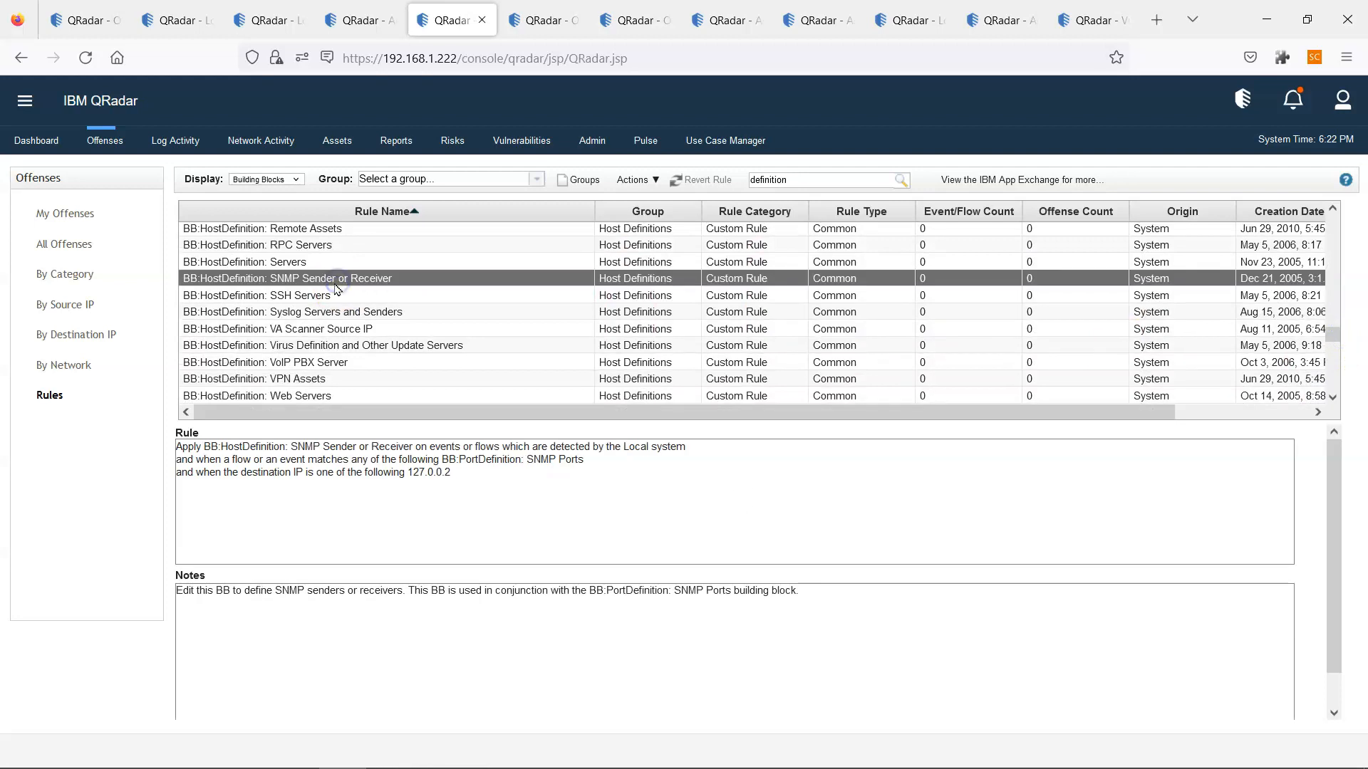
left_click(273, 230)
left_click(277, 245)
left_click(285, 262)
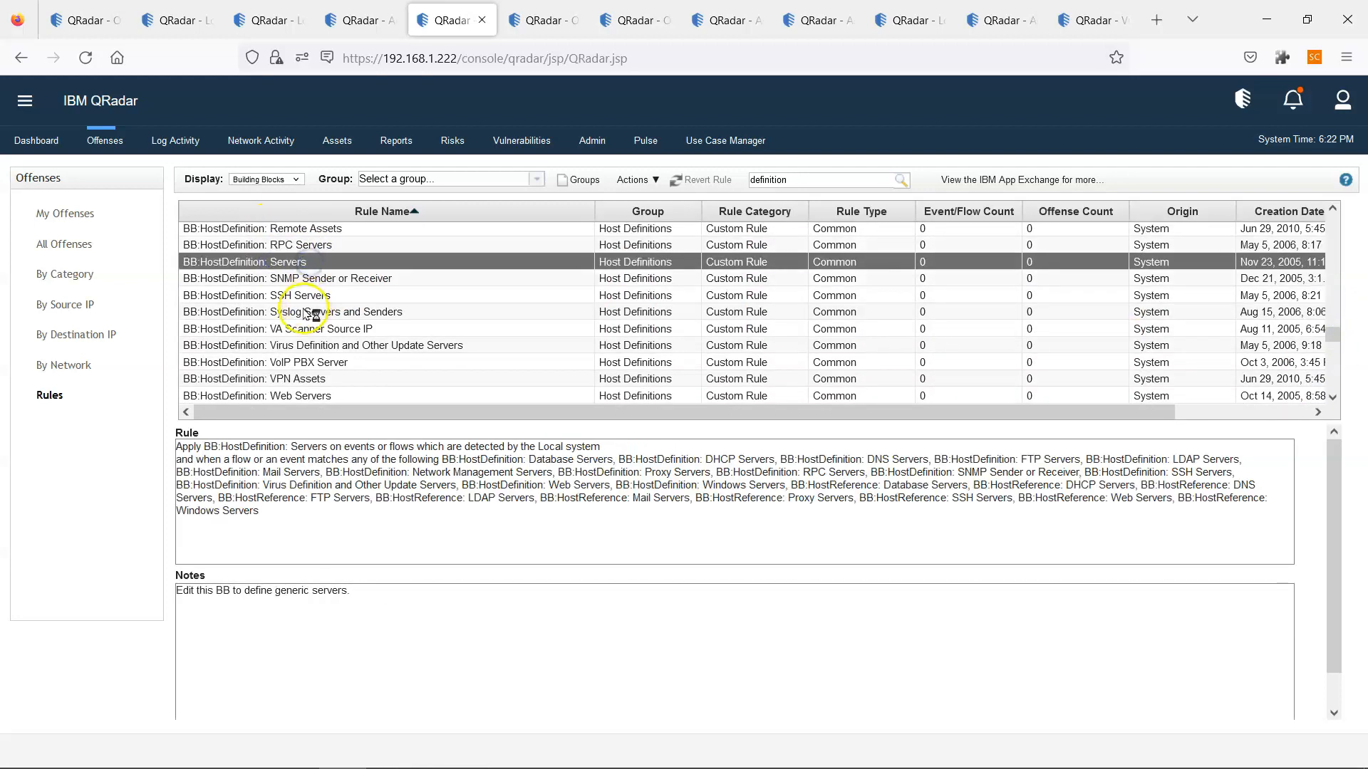
left_click(299, 295)
scroll(327, 361, "down", 1)
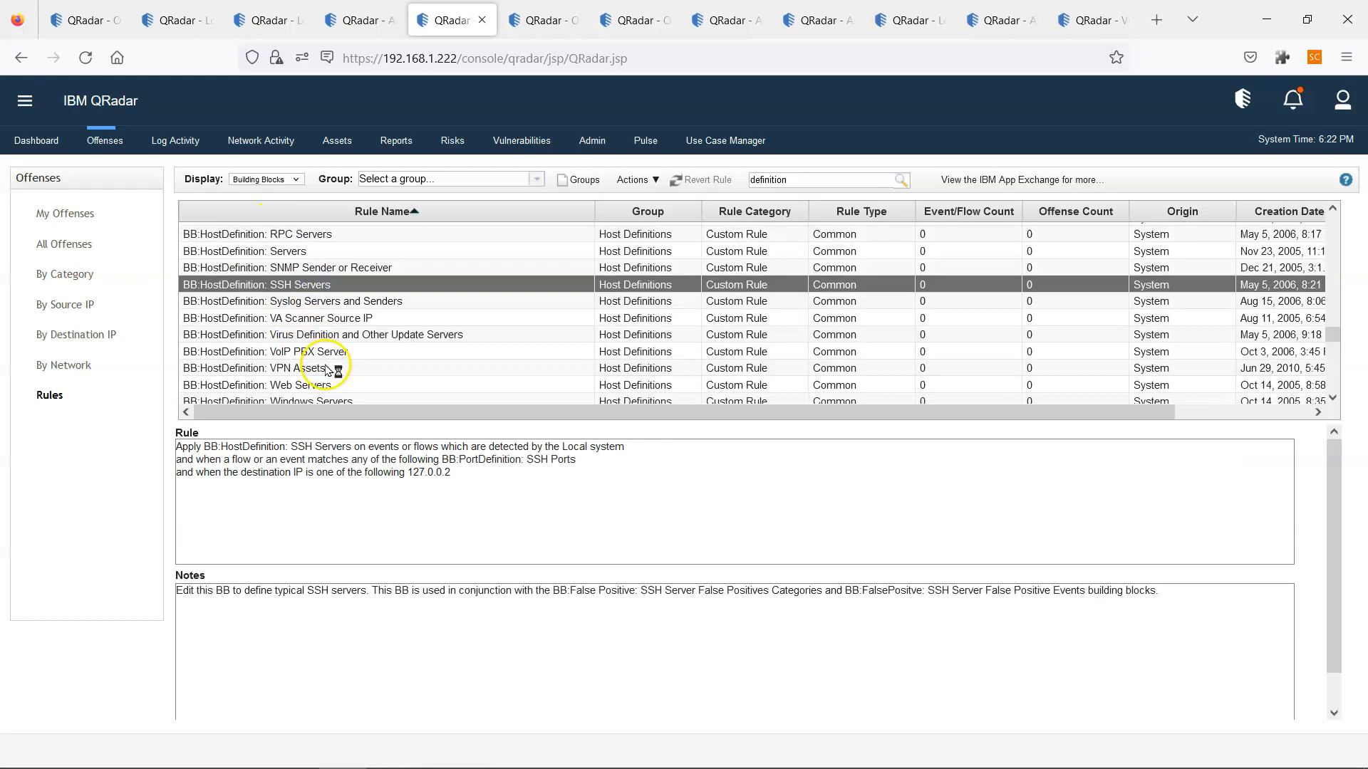
left_click(317, 369)
left_click(354, 317)
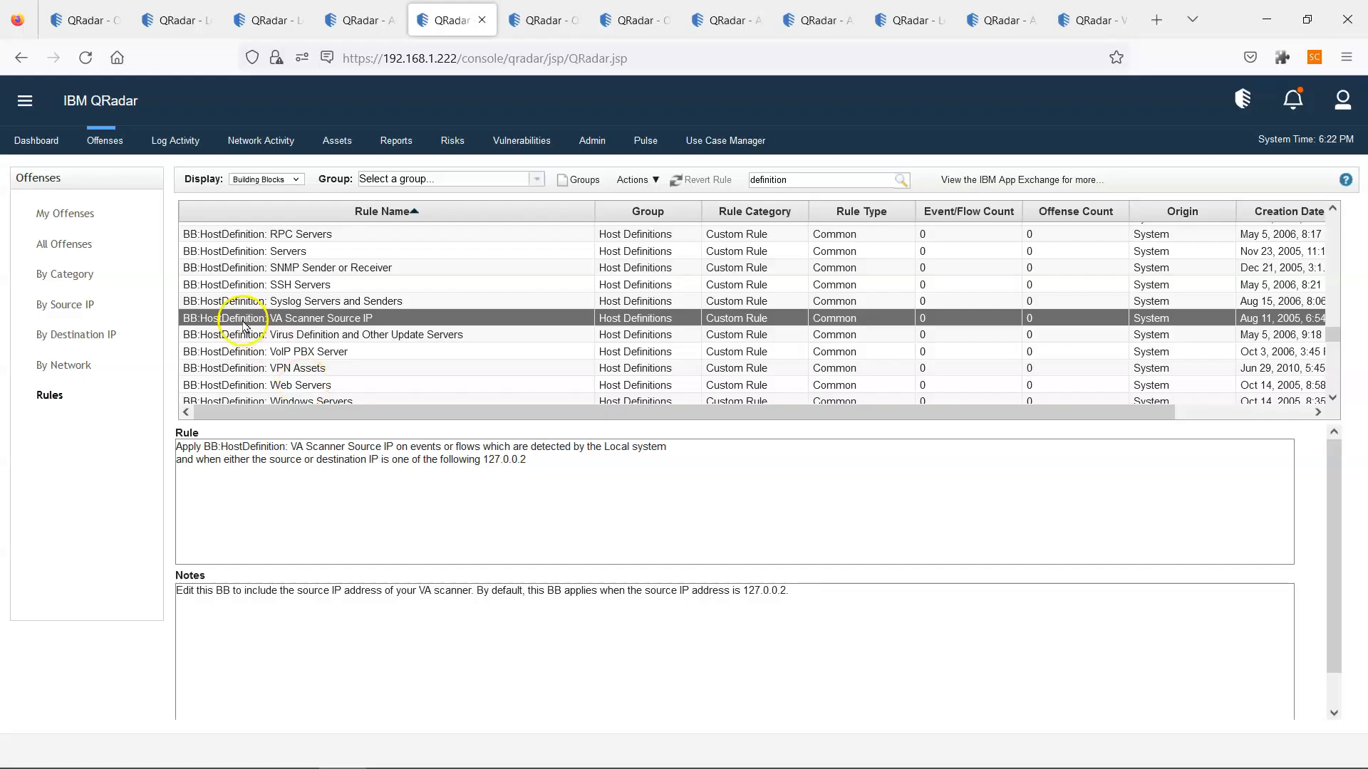
Open the BB:HostDefinition: SSH Servers building block for editing and add 1.1.1.1 to its destination IP test.
double_click(320, 286)
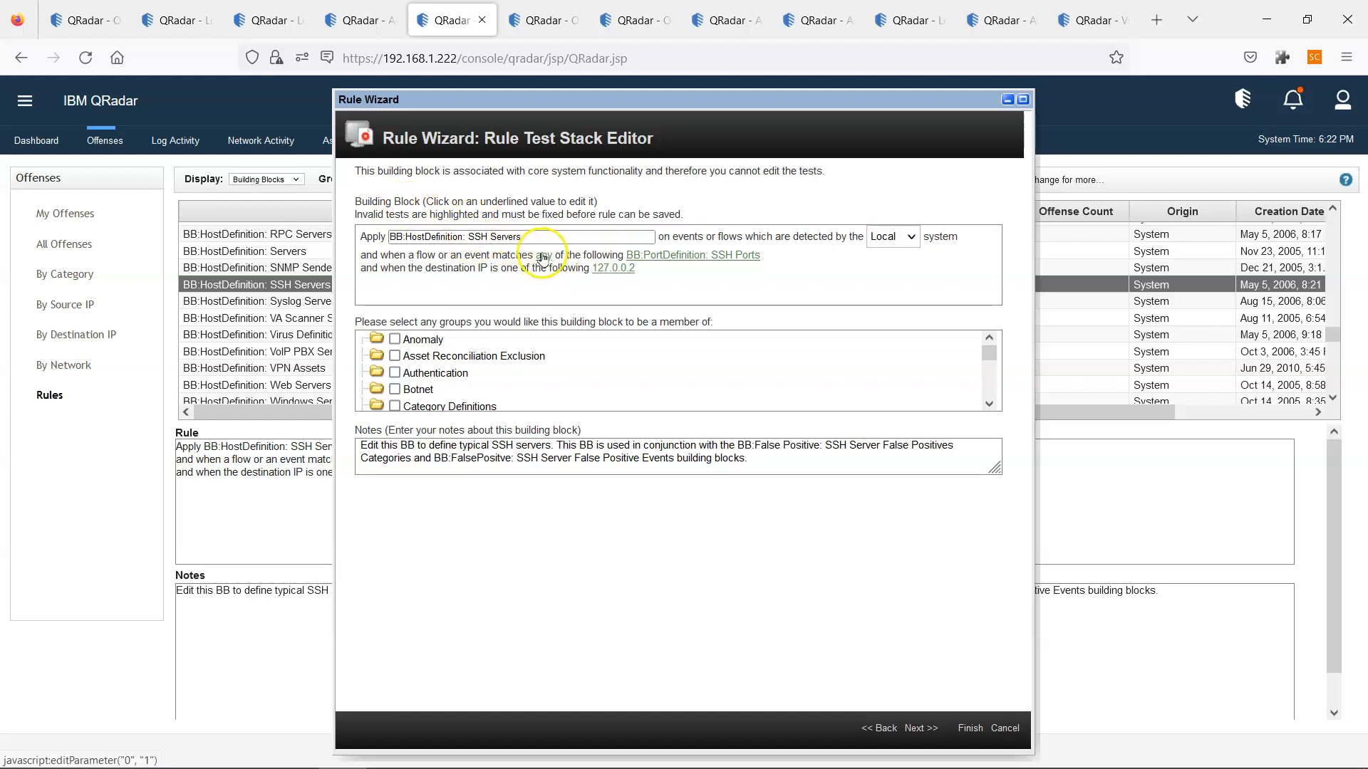
left_click(619, 272)
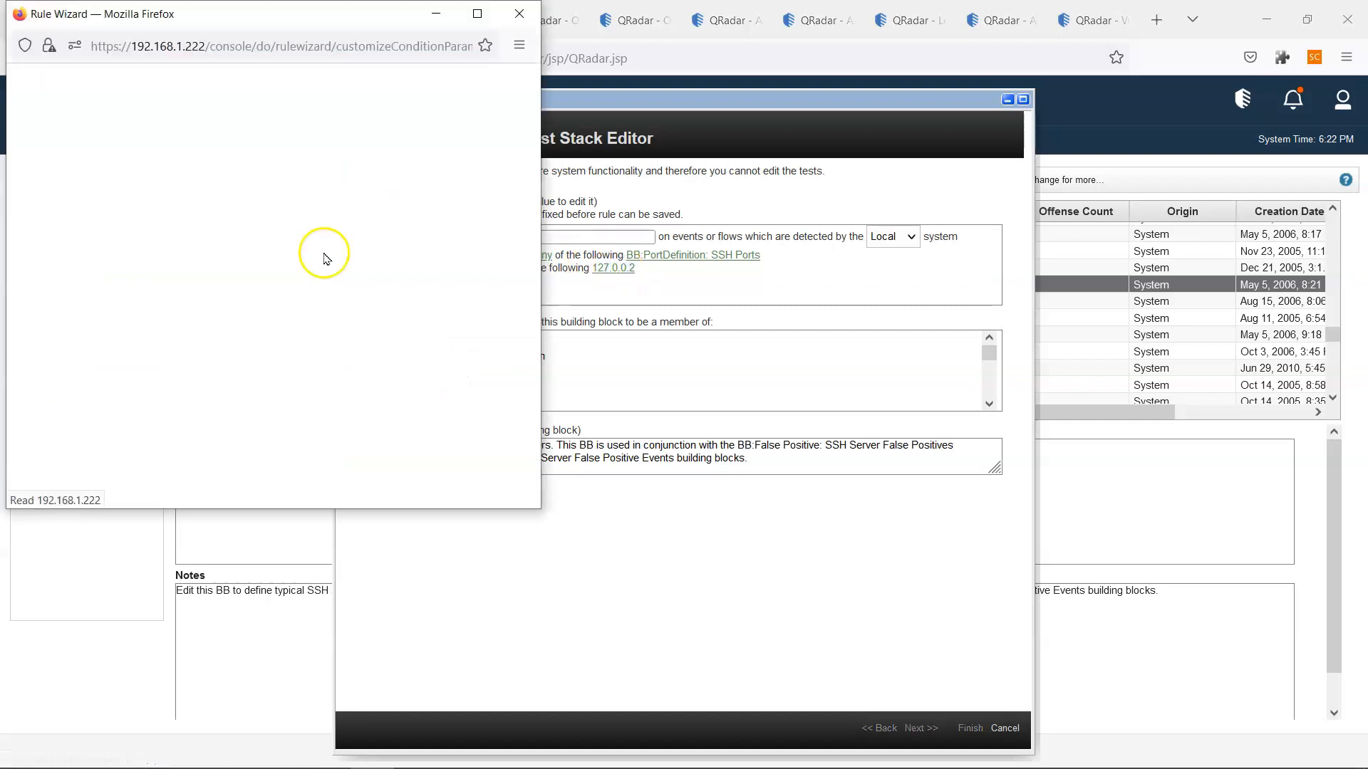
left_click(128, 108)
type("a1.1.1.1")
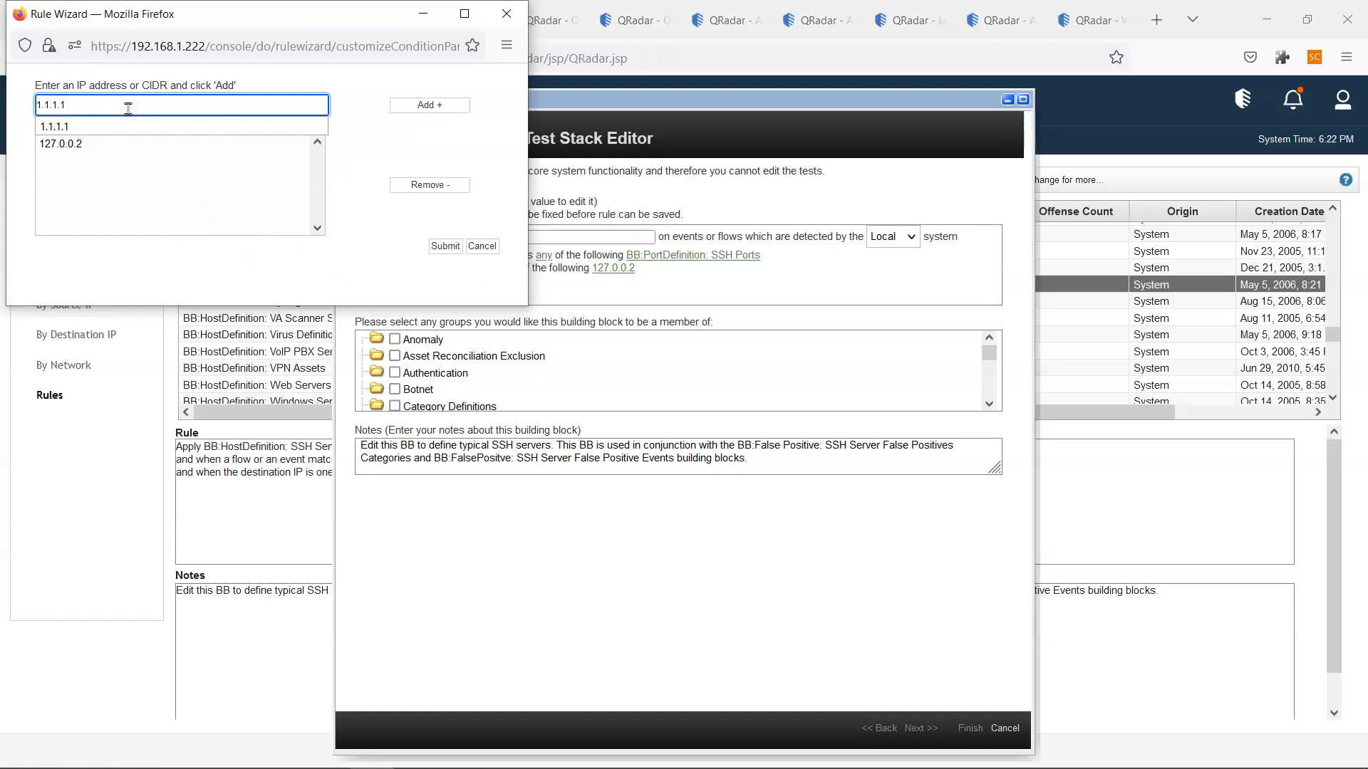
left_click(424, 105)
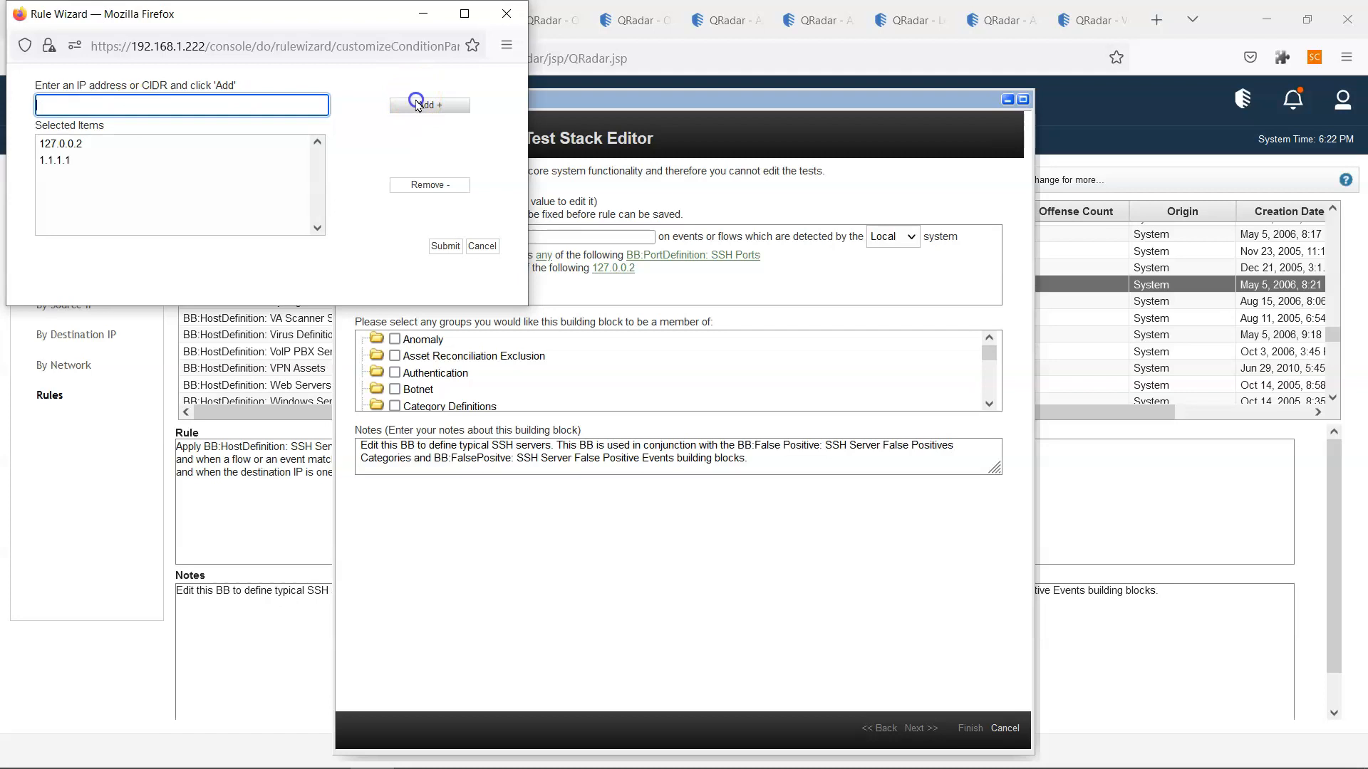
left_click(446, 246)
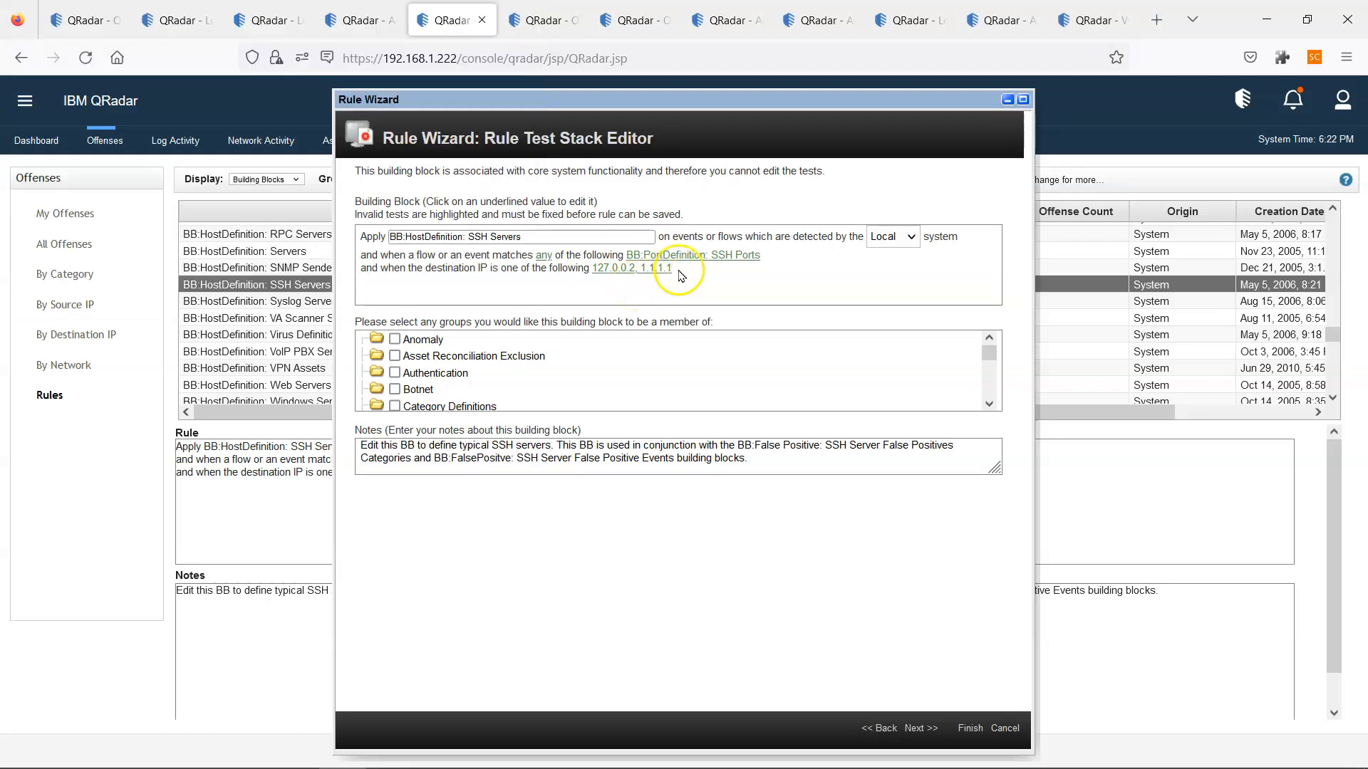
left_click(370, 255)
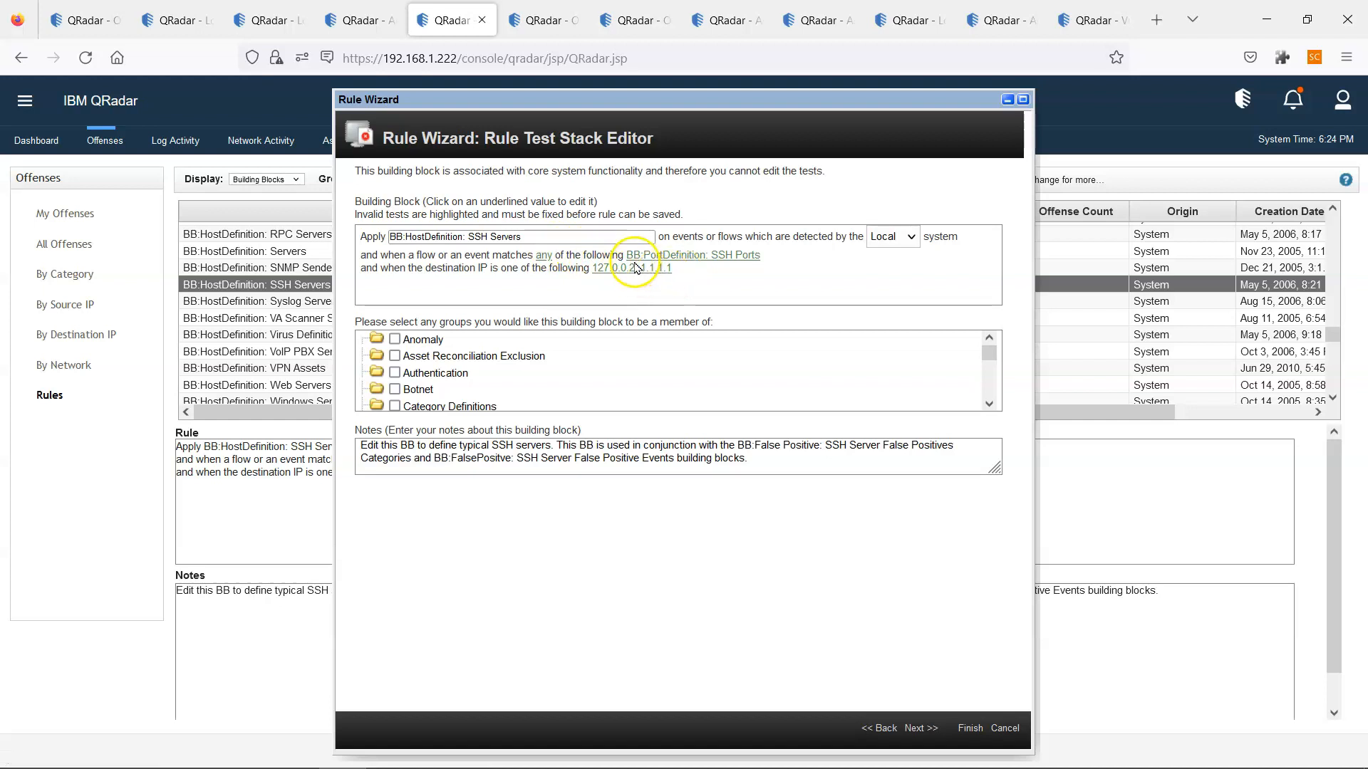
Move the Rule Wizard window aside so the building block names behind it can be read.
left_click(726, 260)
left_click(693, 120)
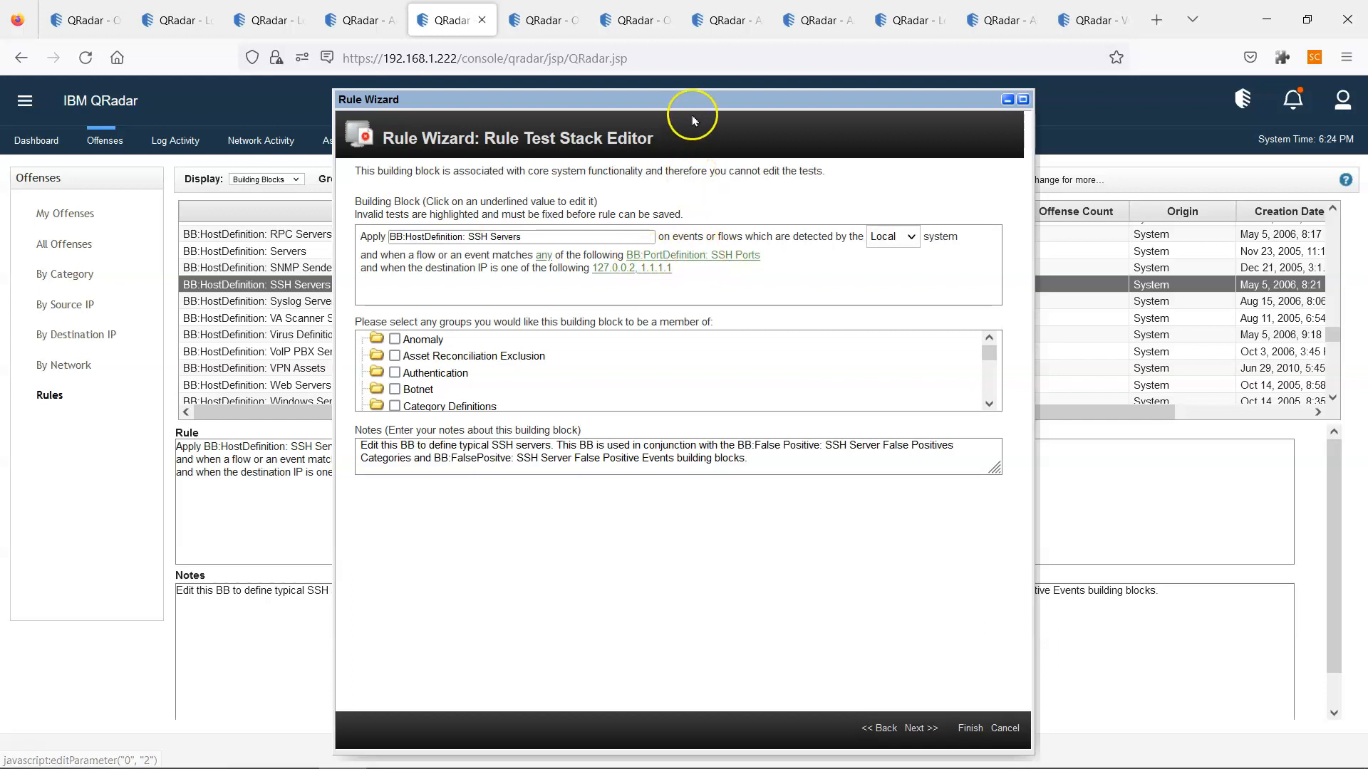
left_click_drag(694, 120, 817, 134)
left_click(609, 121)
left_click_drag(609, 121, 85, 82)
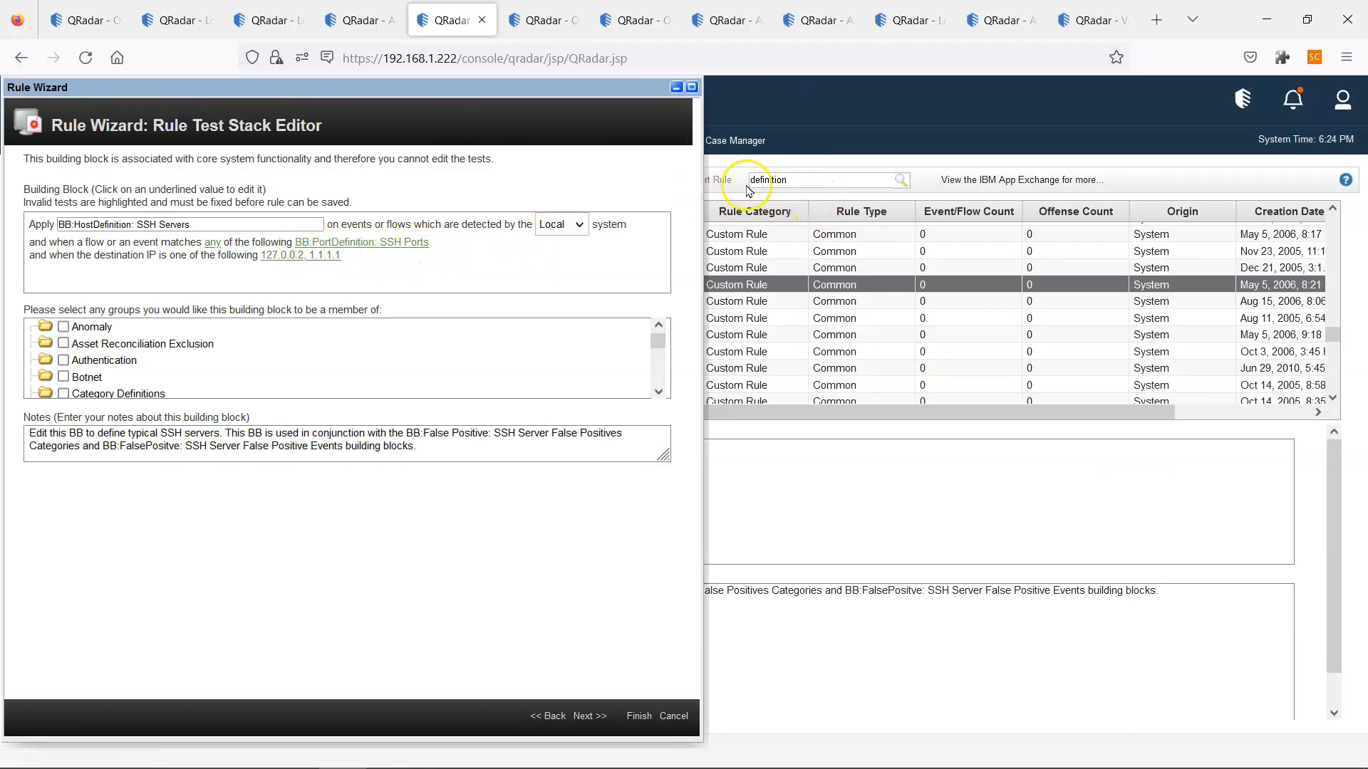
left_click_drag(626, 87, 1256, 113)
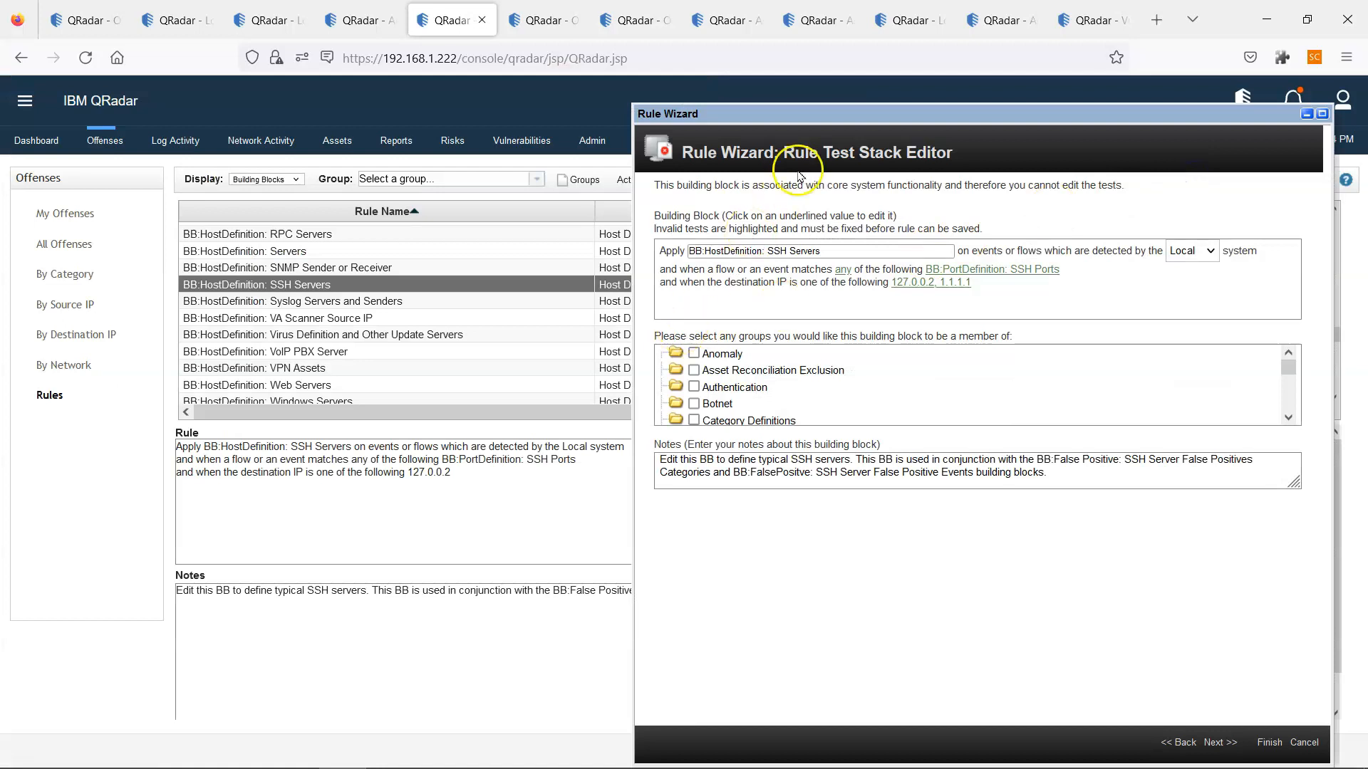
left_click_drag(841, 113, 682, 112)
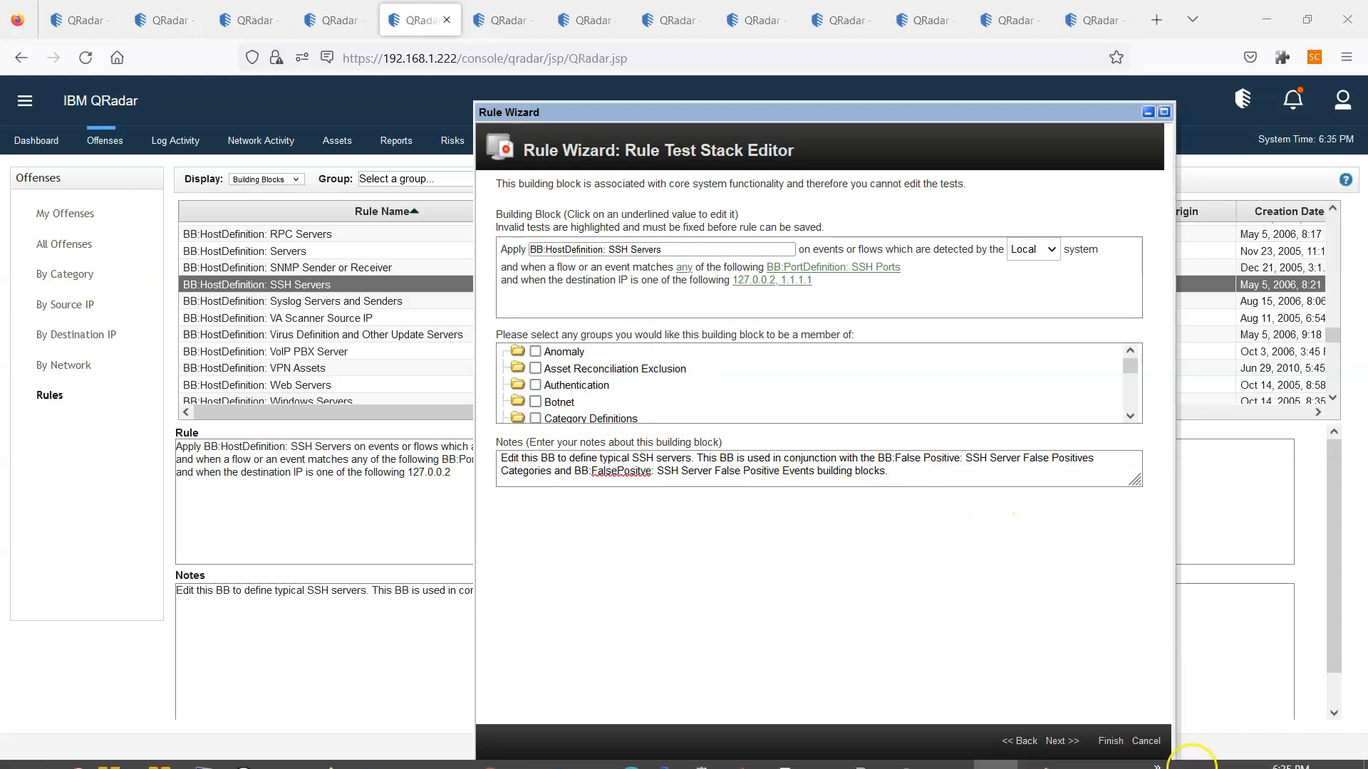
left_click(1040, 764)
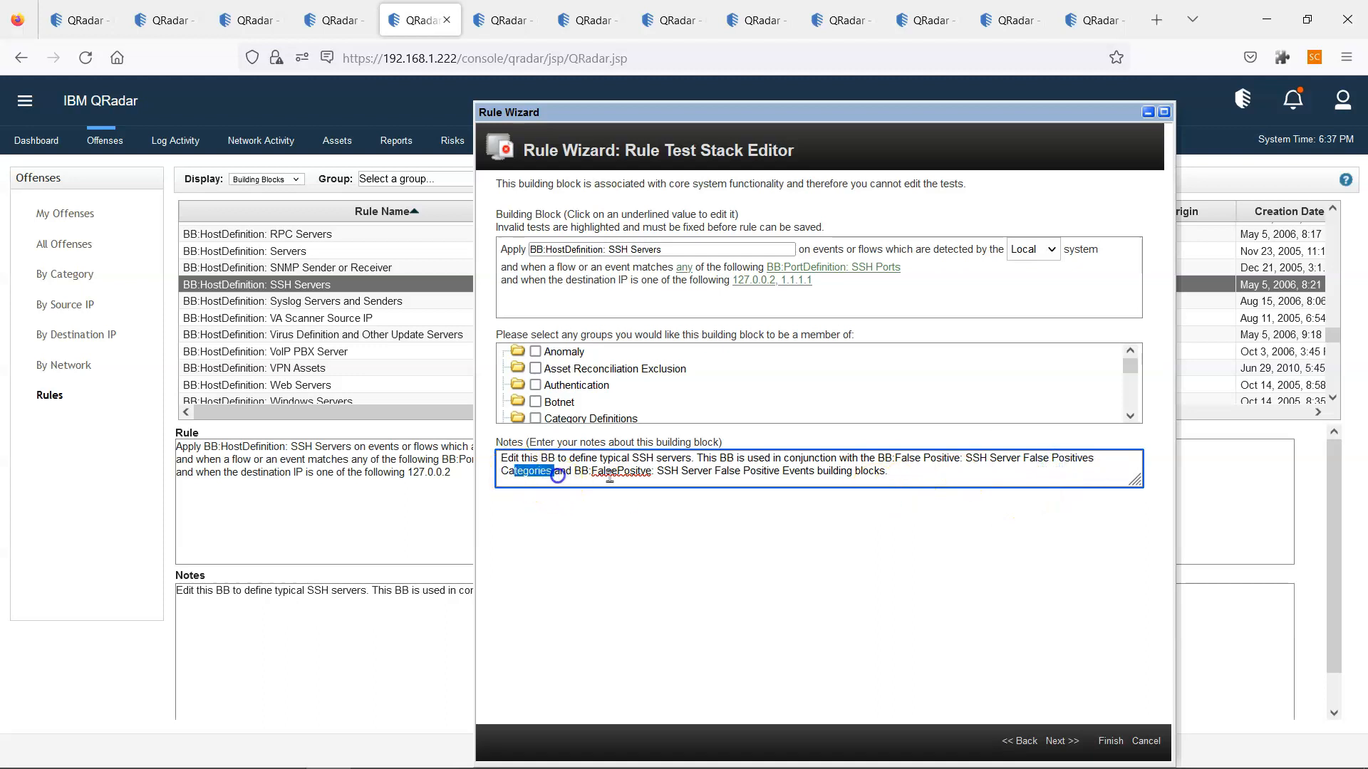
Highlight the SSH false positive building blocks mentioned in the notes of BB:HostDefinition: SSH Servers.
left_click_drag(641, 472, 910, 467)
left_click(961, 468)
left_click_drag(877, 458, 1097, 458)
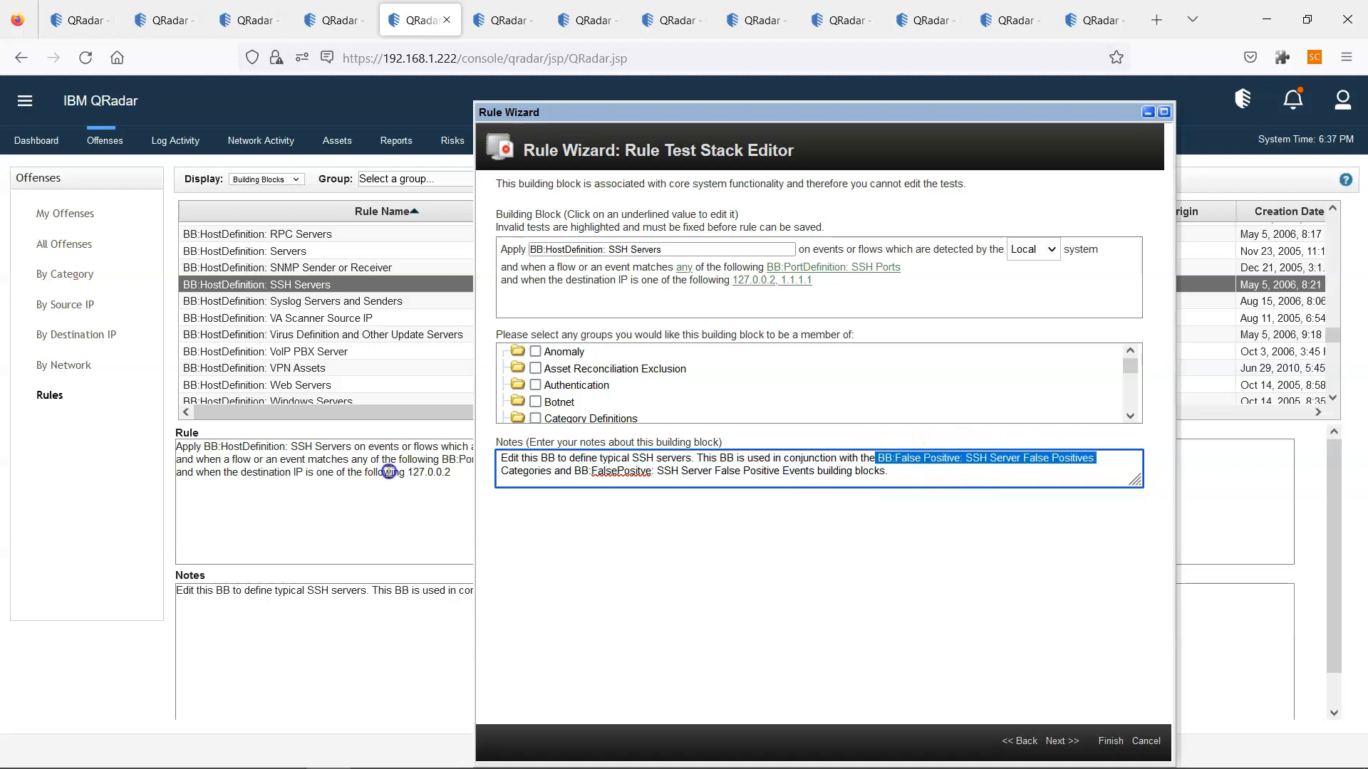
left_click_drag(556, 474, 782, 468)
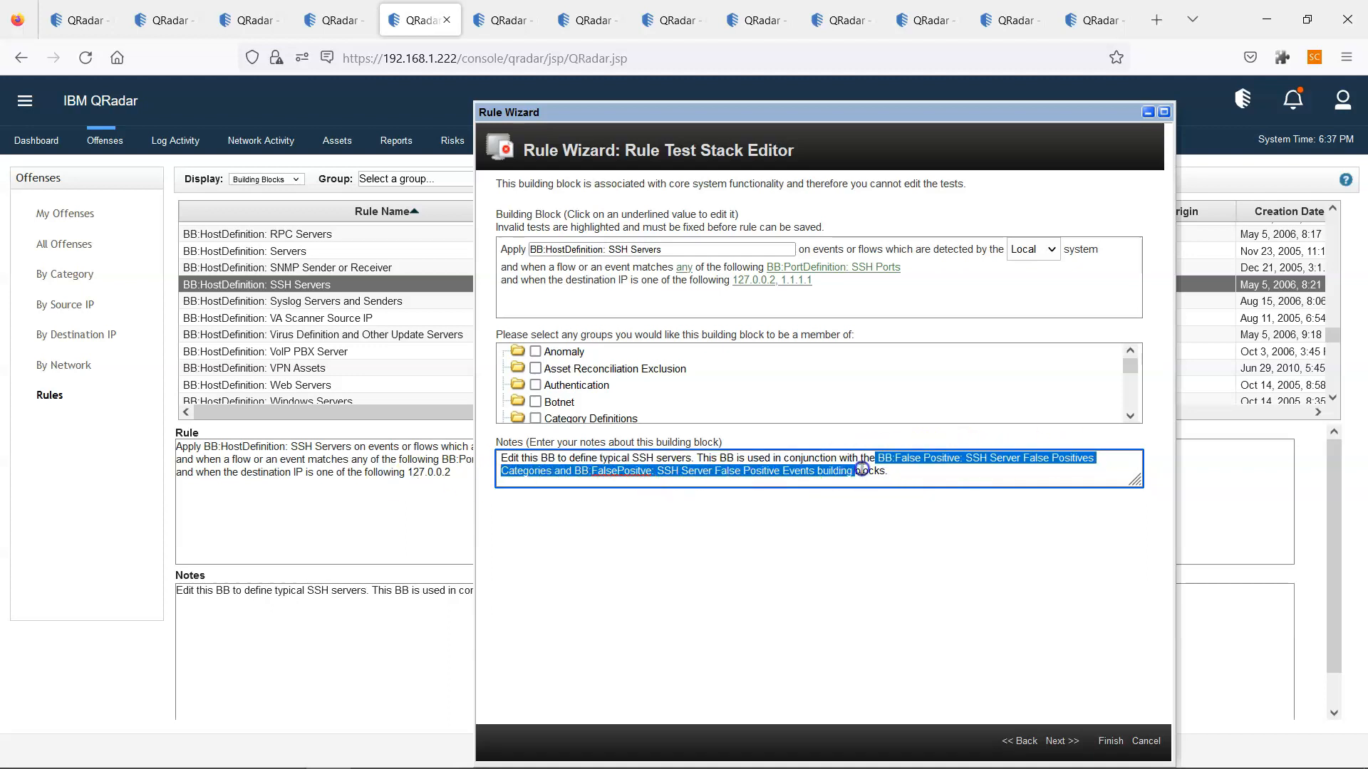
left_click(652, 482)
In the False Positive building block list, highlight the BB:HostDefinition: SSH Servers reference in the SSH Server False Positive Categories rule.
key("ctrl+Tab")
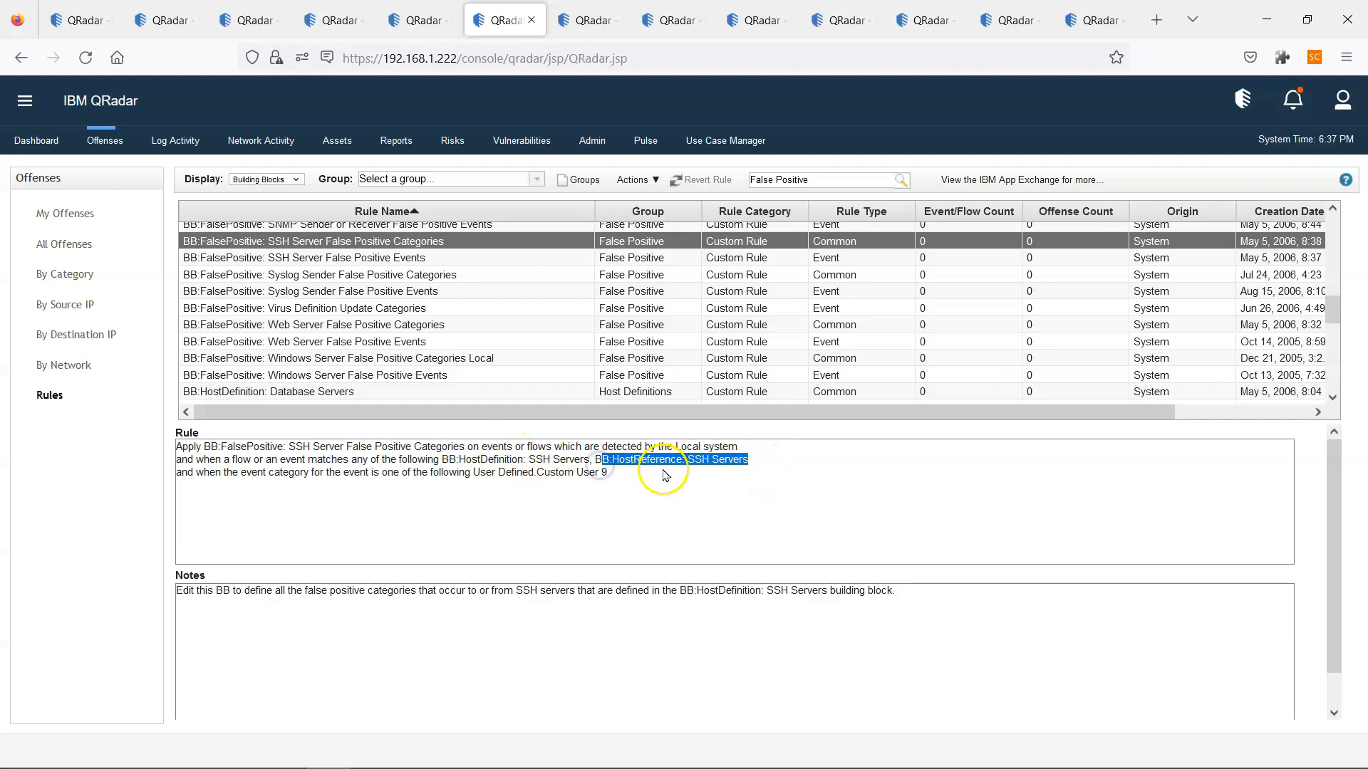
left_click_drag(443, 460, 564, 459)
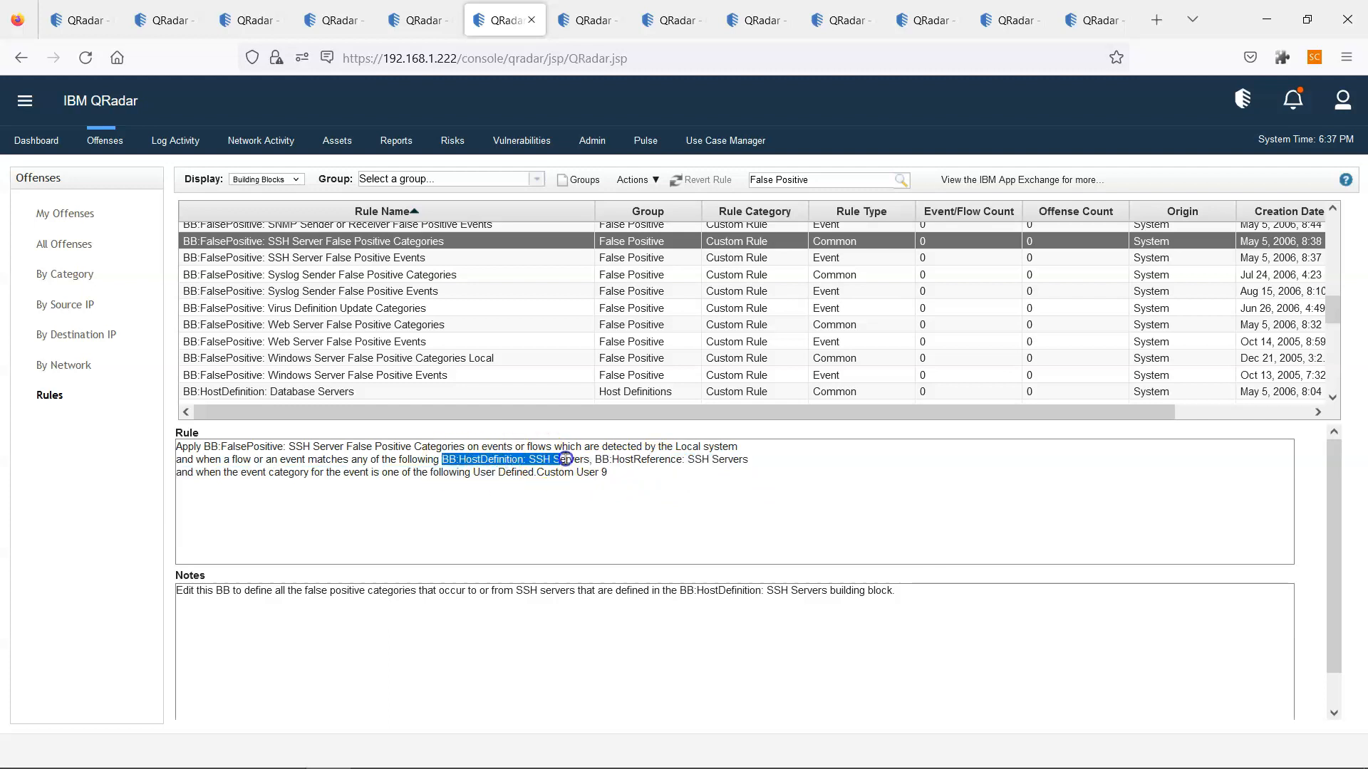
left_click(420, 20)
left_click(499, 17)
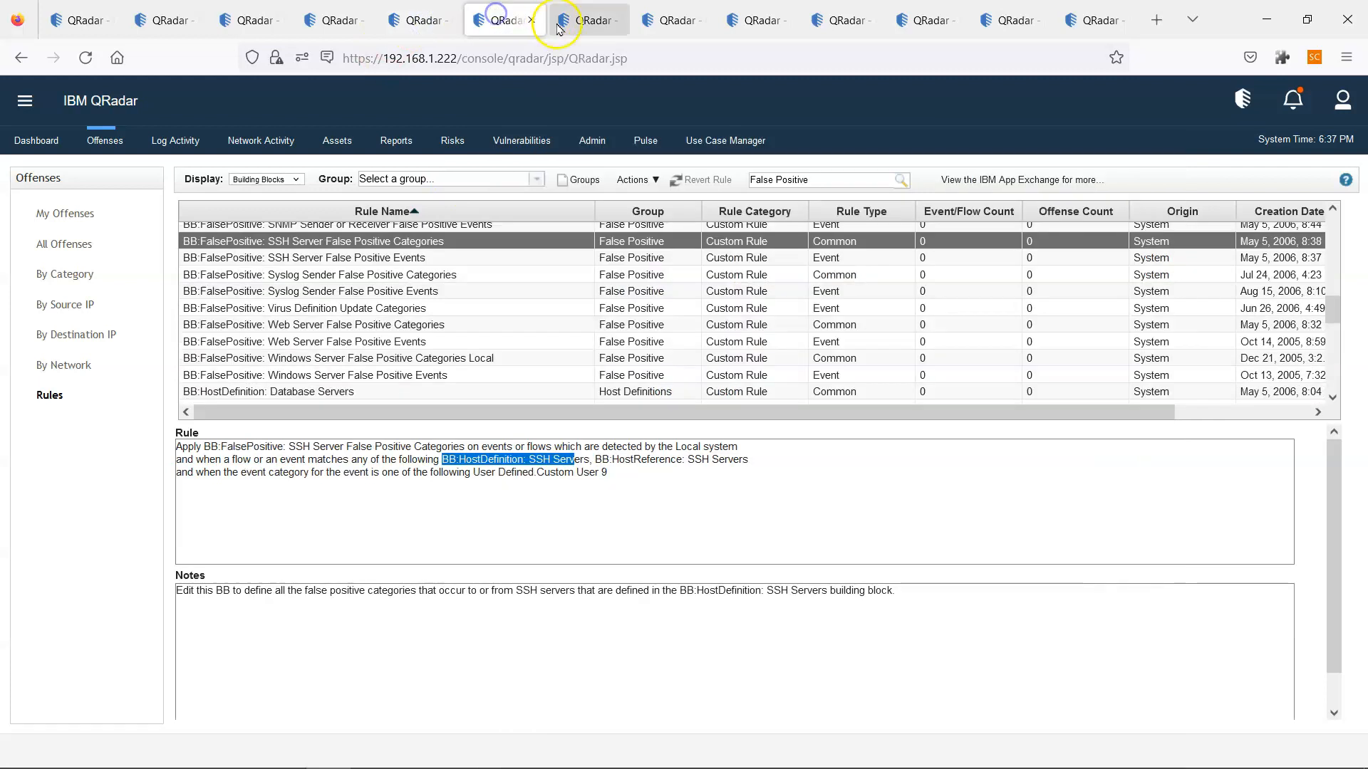
View the BB:FalsePositive: SSH Server False Positive Events rule and highlight its BB:HostDefinition: SSH Servers reference.
left_click(424, 260)
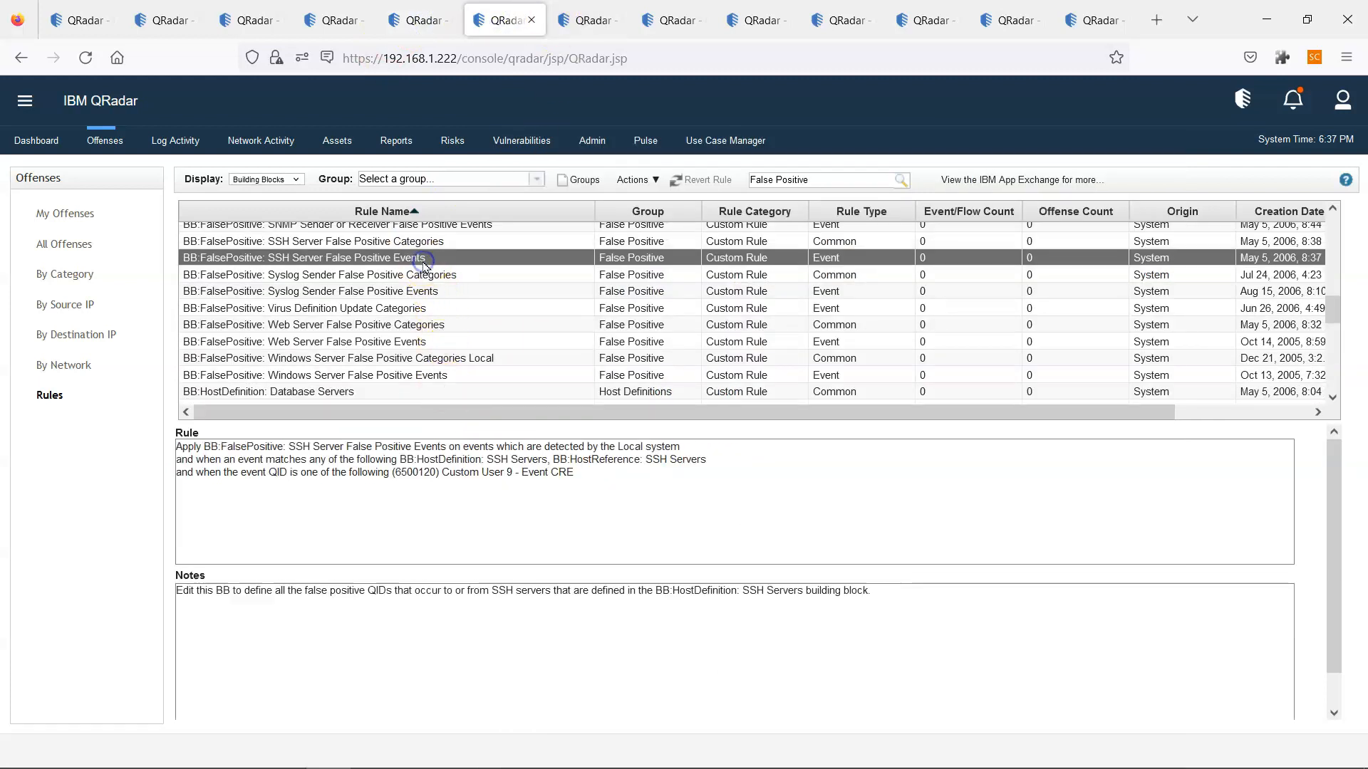
left_click(555, 460)
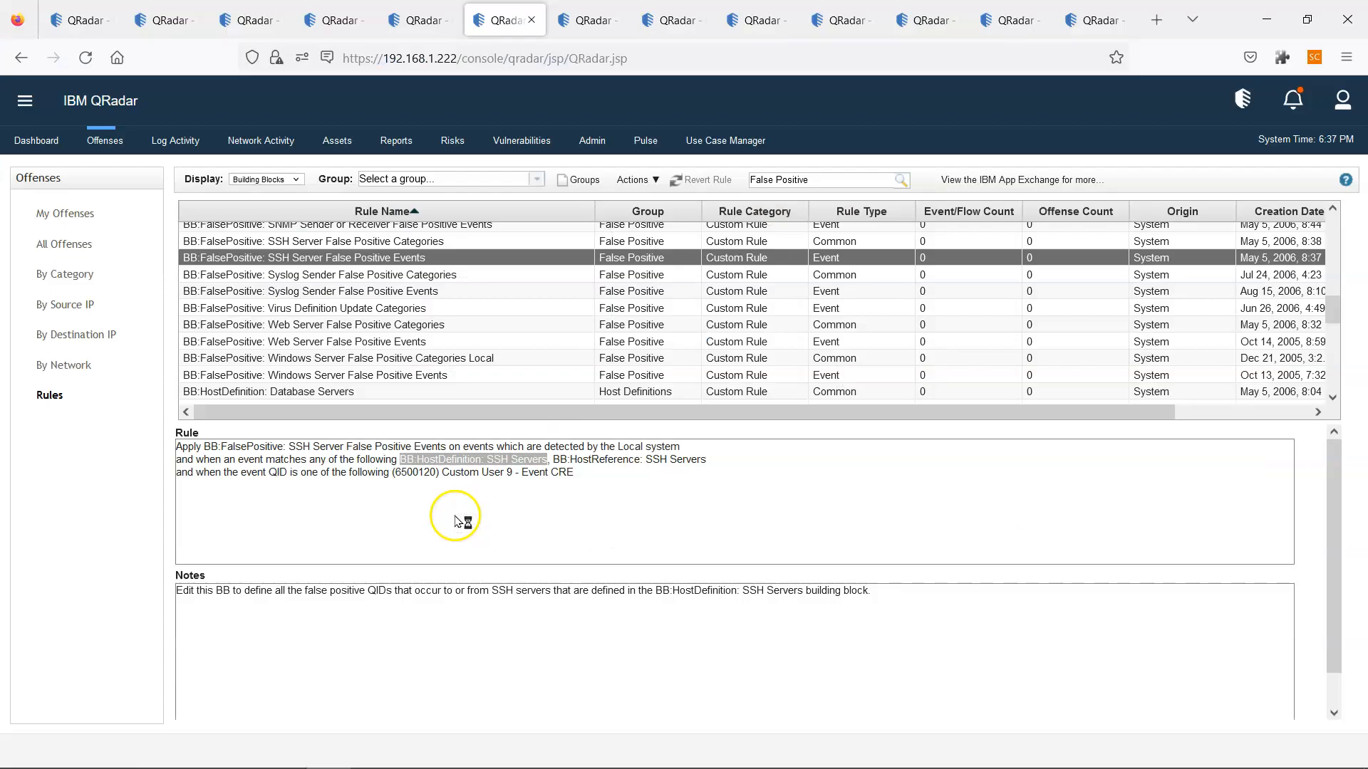
left_click_drag(547, 459, 400, 460)
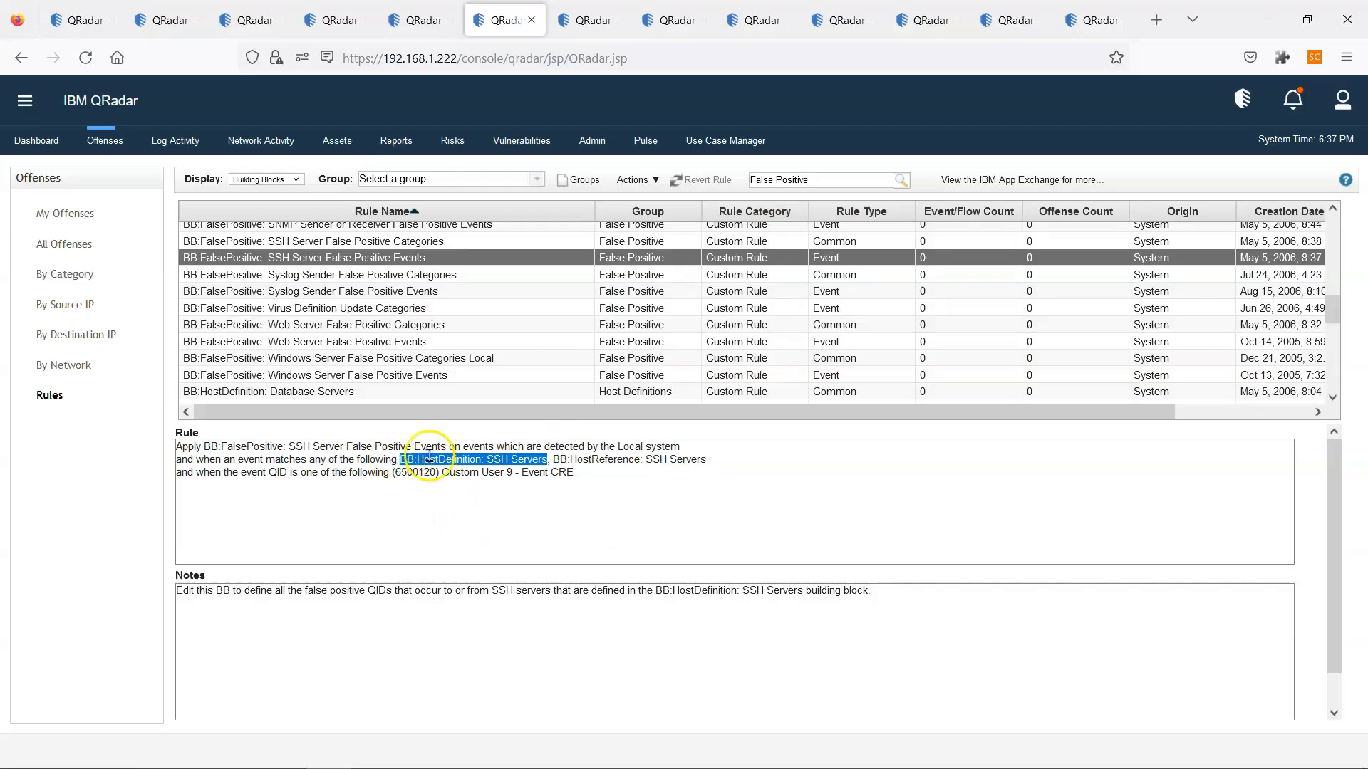